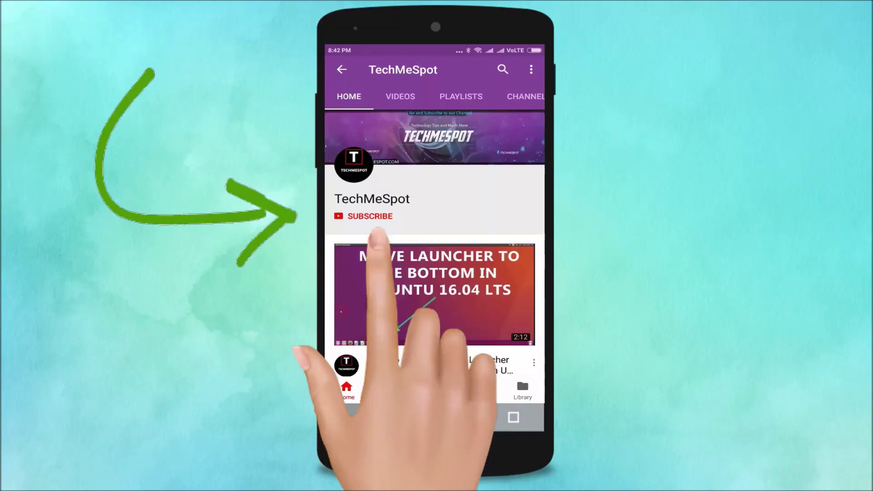
Subscribe to the TechMeSpot channel and turn on its notification bell for new uploads
click(370, 217)
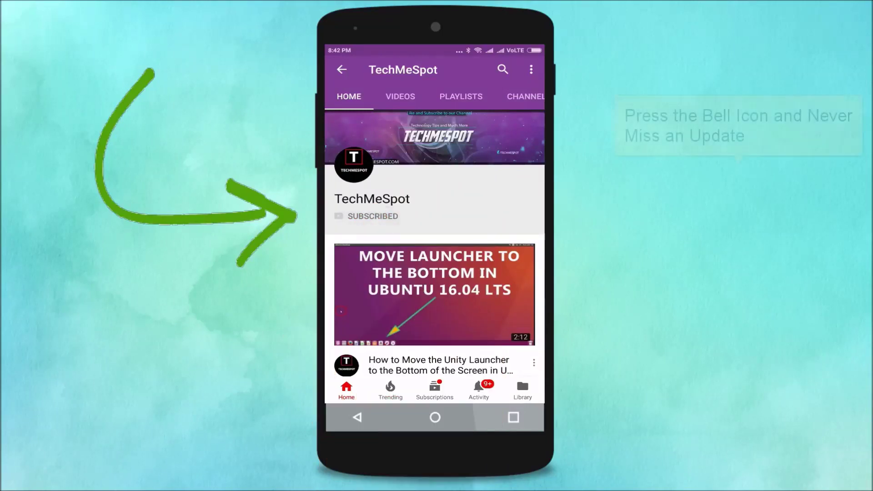
click(425, 217)
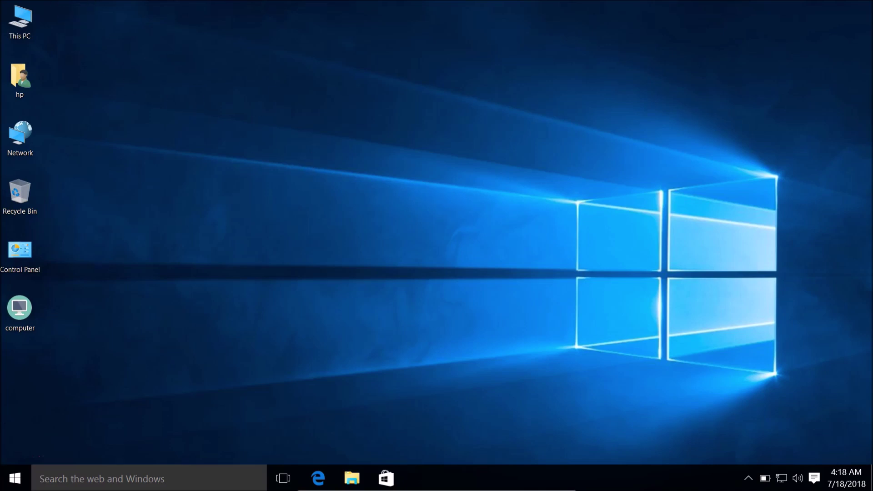
drag(36, 77, 21, 263)
click(21, 263)
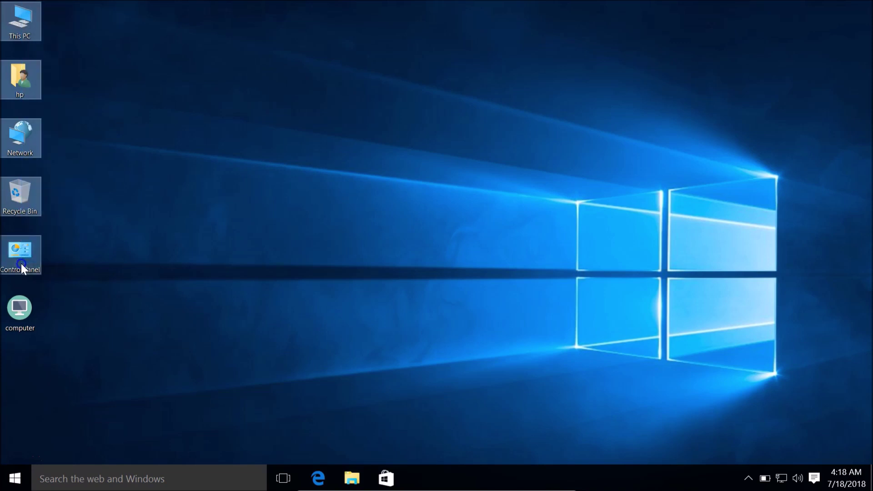
click(160, 174)
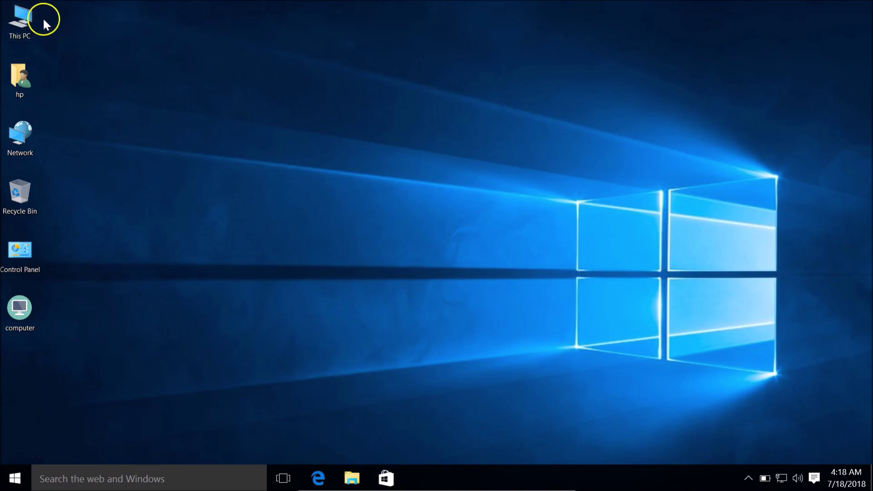
Open Desktop icon settings through the desktop's Personalize menu and the Themes page
right_click(416, 107)
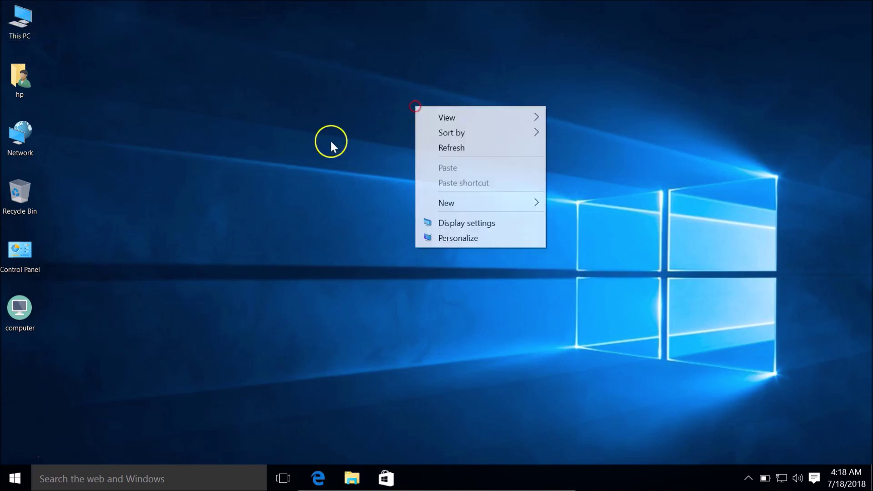
click(432, 240)
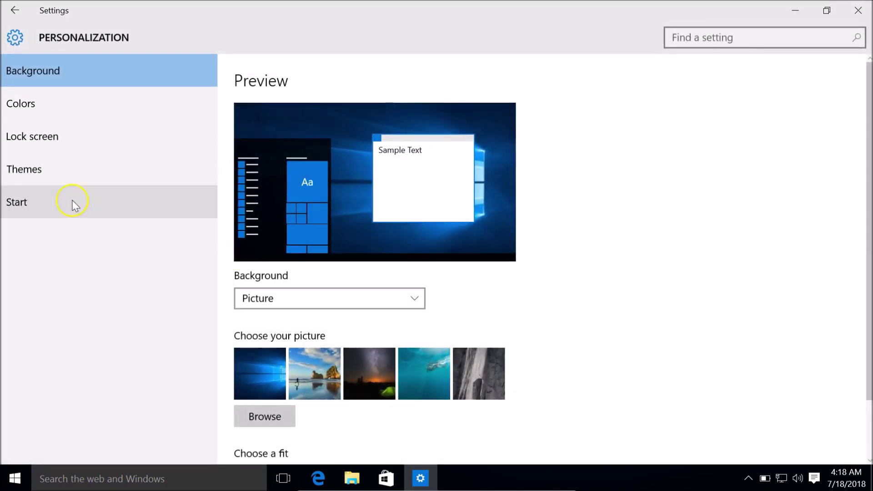
click(56, 177)
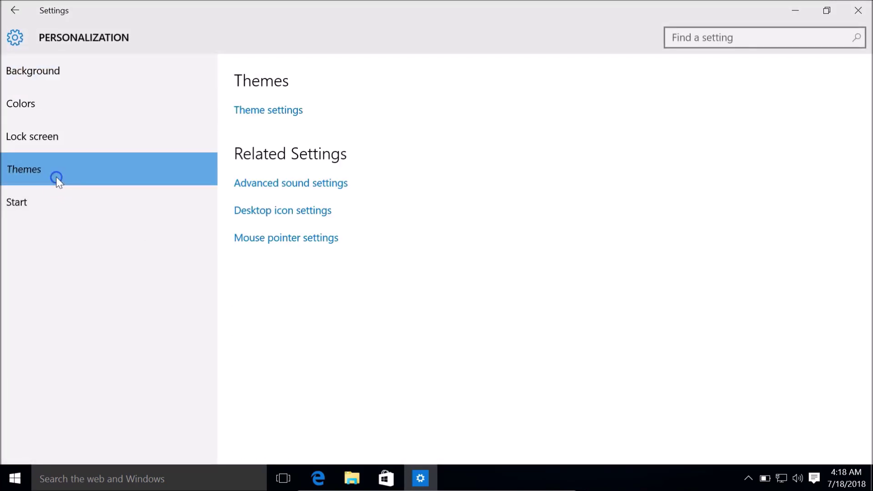
click(266, 217)
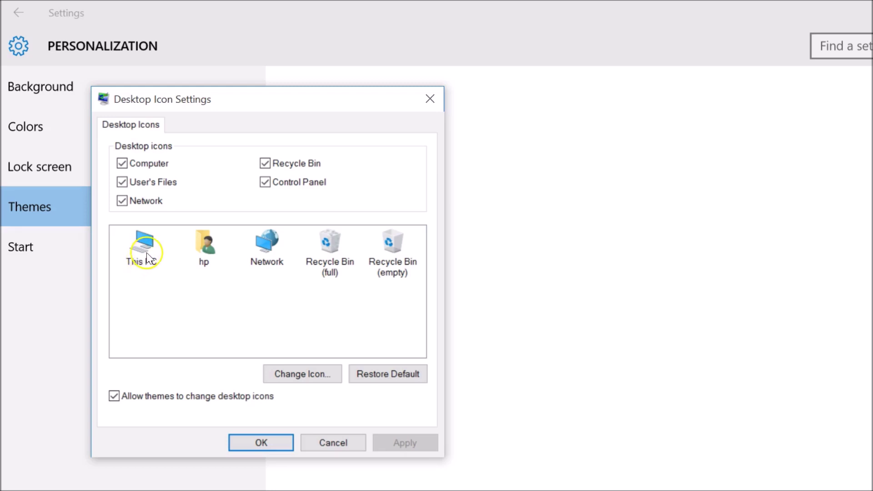
Choose the plain blue rectangle image as the This PC icon
click(300, 375)
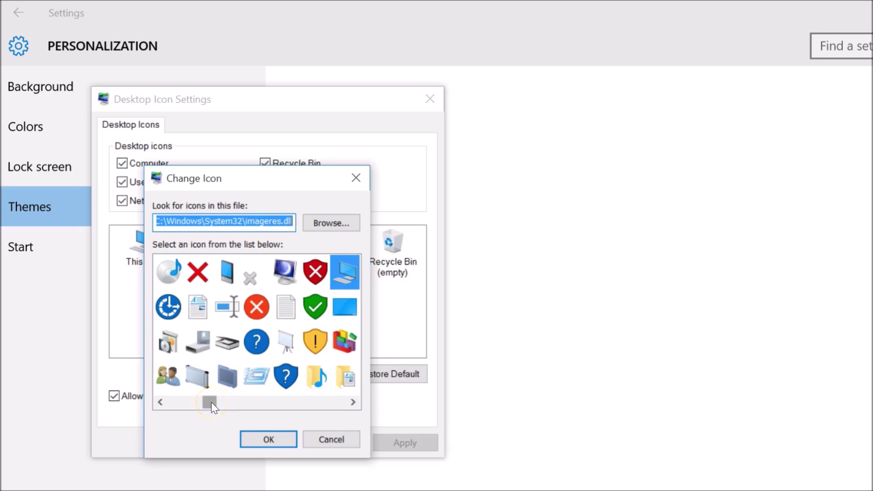
mouse_move(211, 402)
mouse_down()
mouse_move(193, 399)
mouse_move(258, 391)
mouse_move(222, 394)
mouse_up()
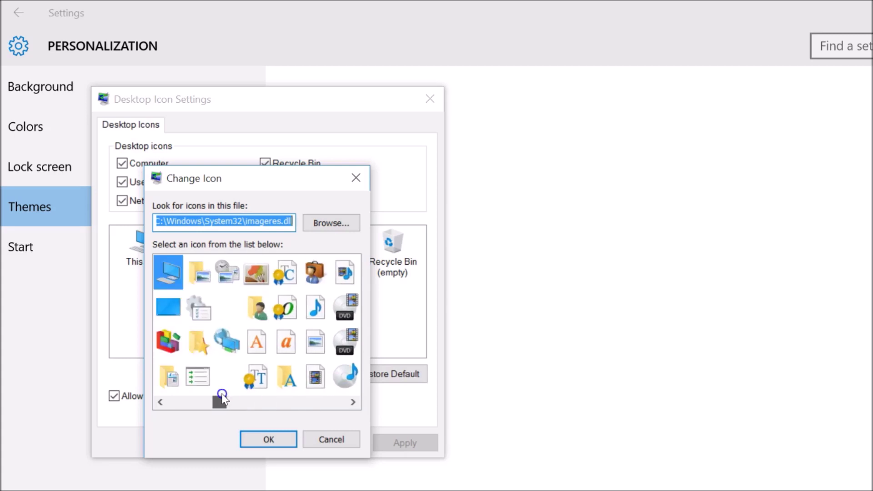
click(161, 400)
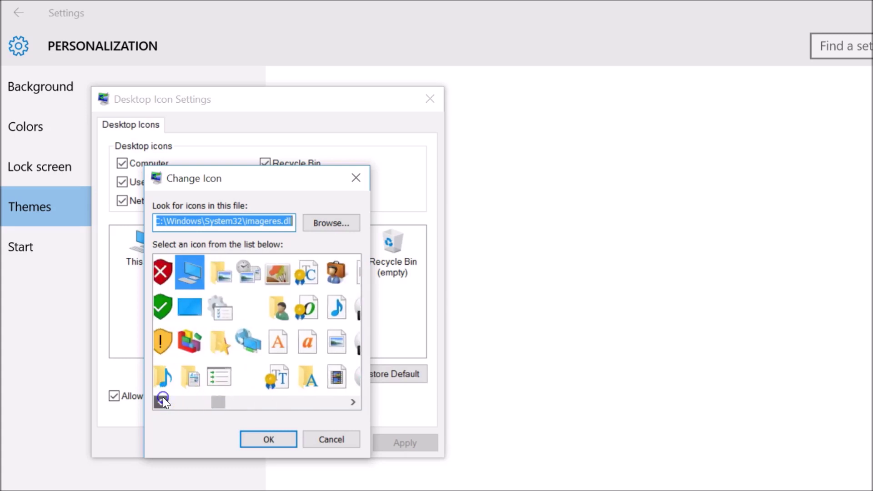
click(197, 308)
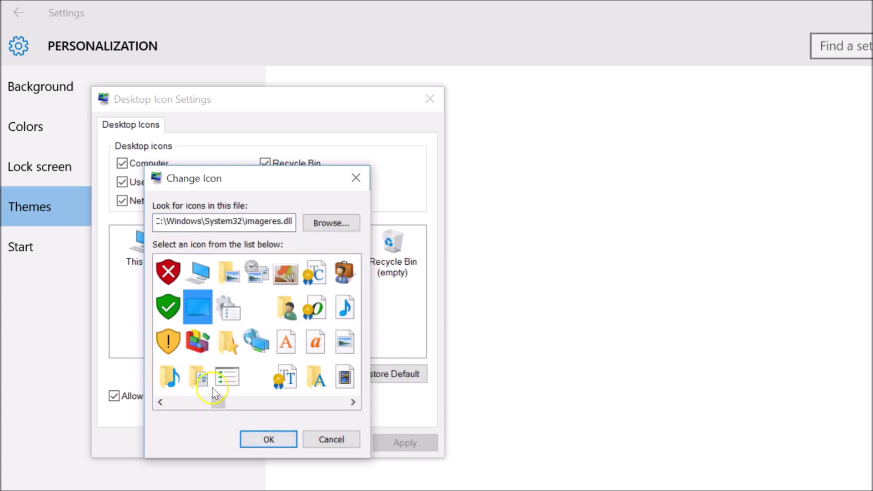
click(269, 440)
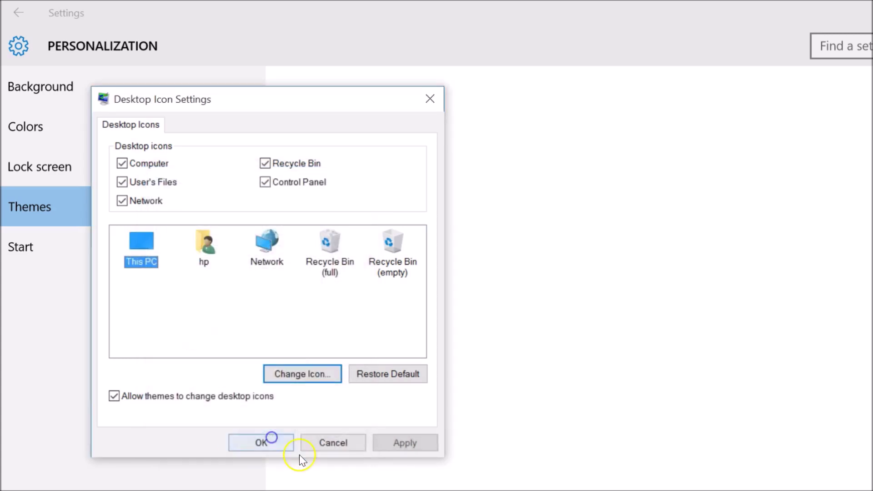
Apply the This PC icon change, close Desktop Icon Settings and minimize Settings
click(423, 444)
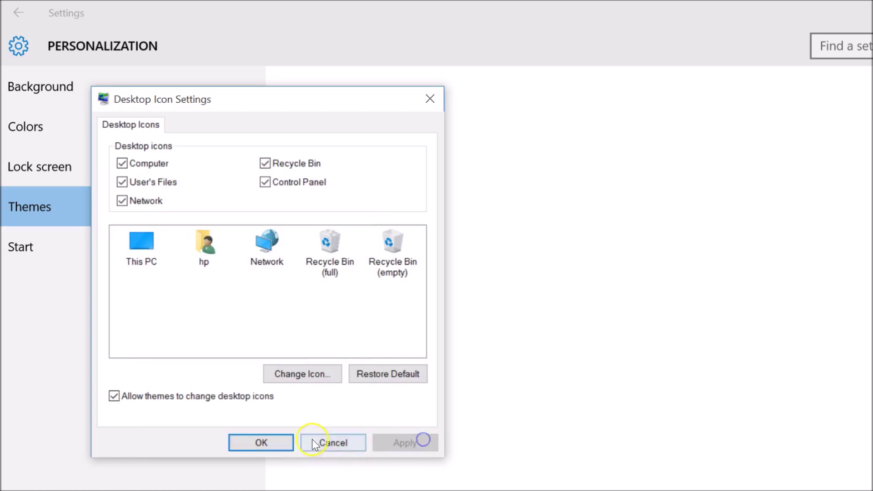
click(260, 419)
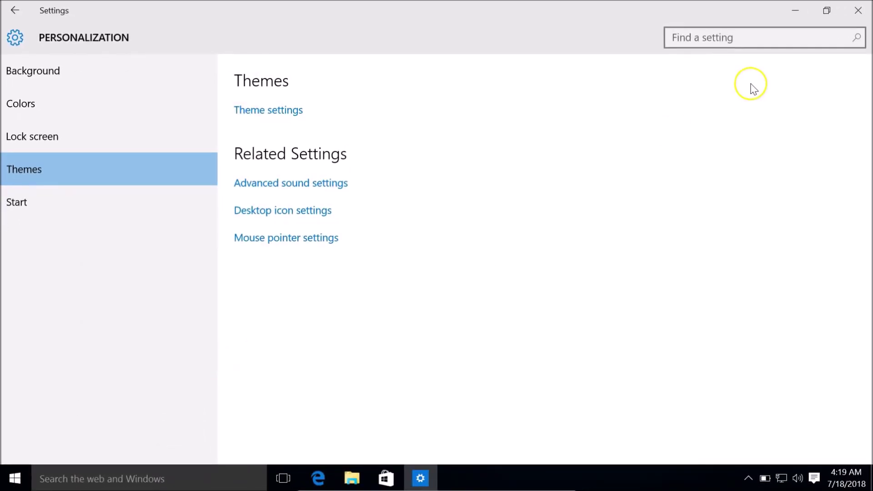
click(791, 13)
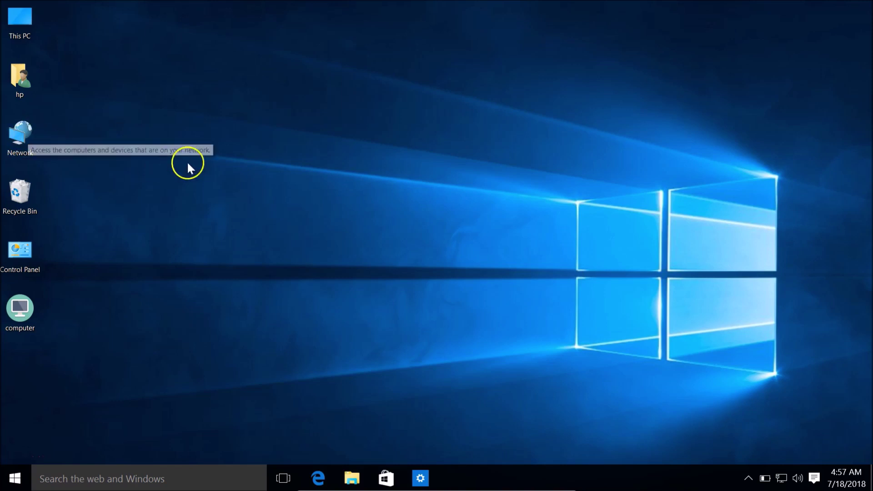
Reopen Desktop icon settings via Personalize > Themes and select the Network icon
right_click(279, 150)
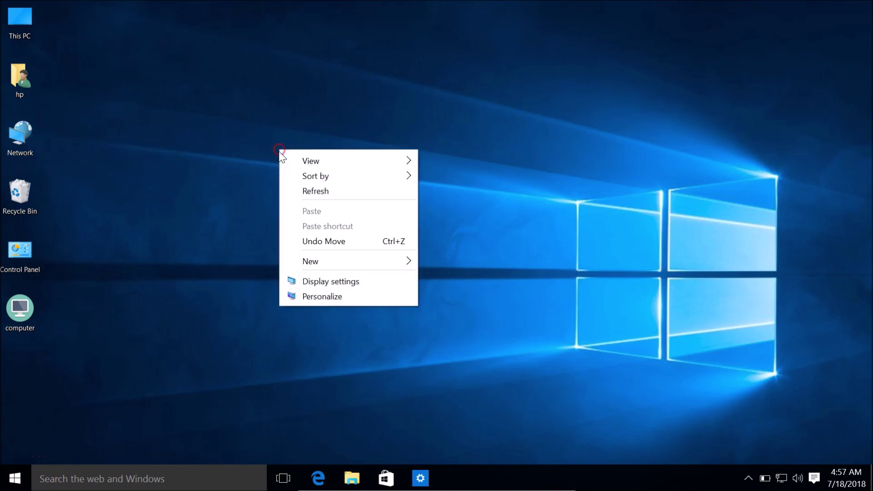
click(317, 296)
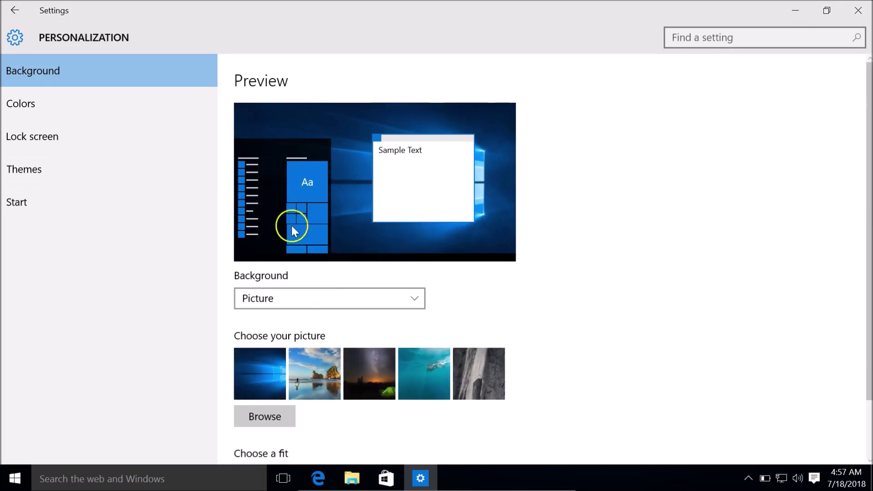
click(75, 168)
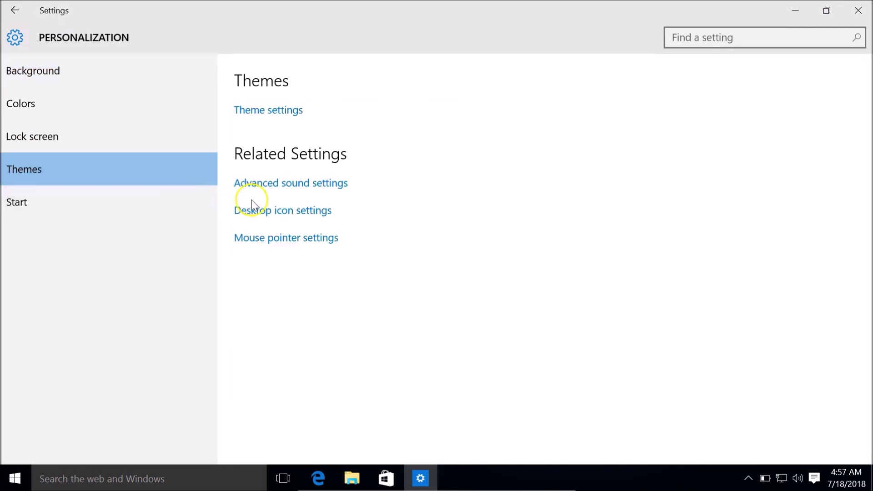
click(293, 209)
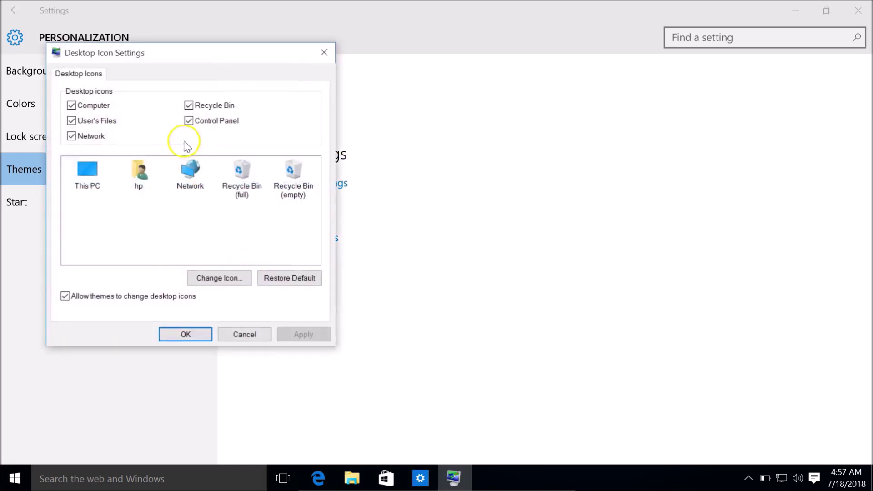
click(193, 186)
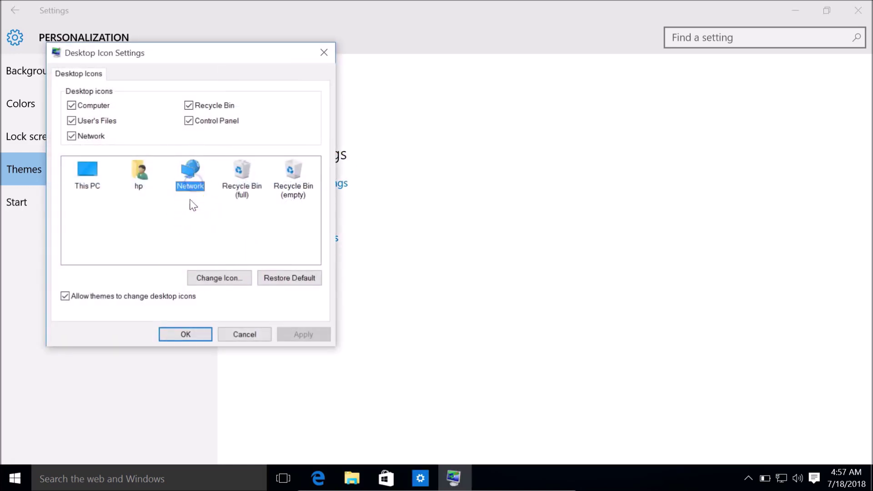
Pick the blue monitor image as the Network icon in Change Icon
click(224, 280)
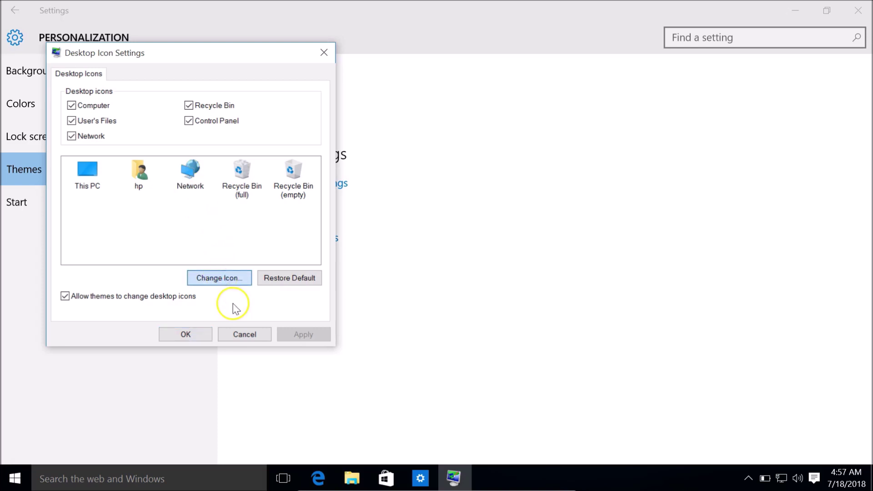
drag(112, 301, 140, 295)
click(228, 196)
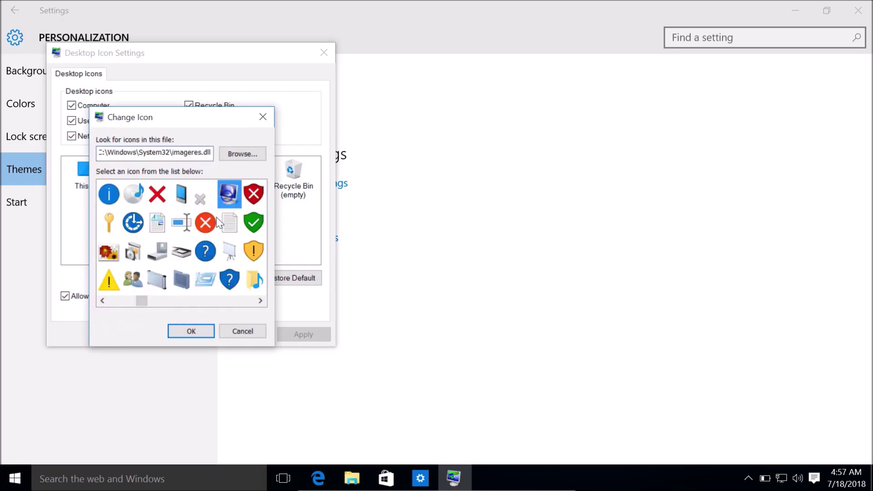
click(198, 337)
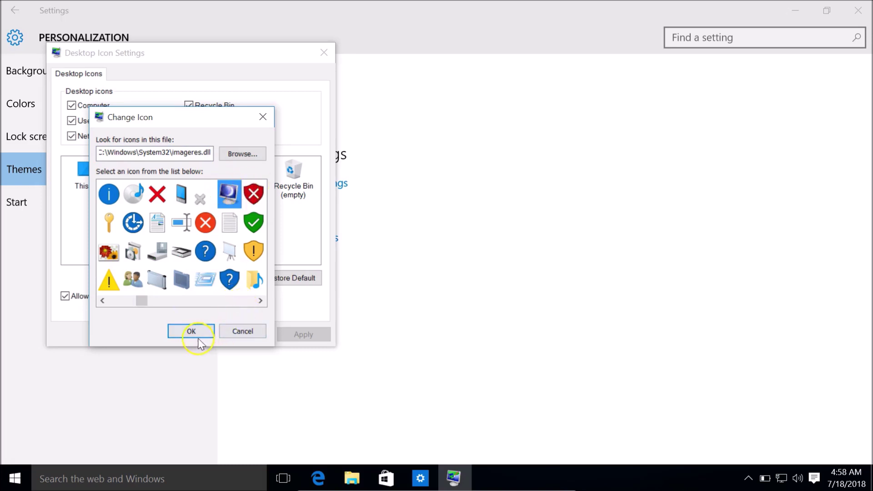
Apply the Network icon change, close Desktop Icon Settings and minimize Settings
click(302, 337)
click(206, 336)
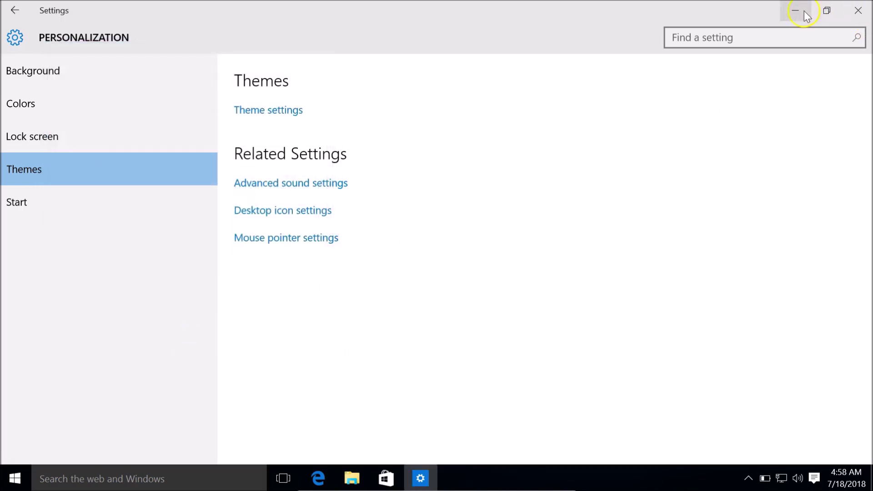
click(804, 10)
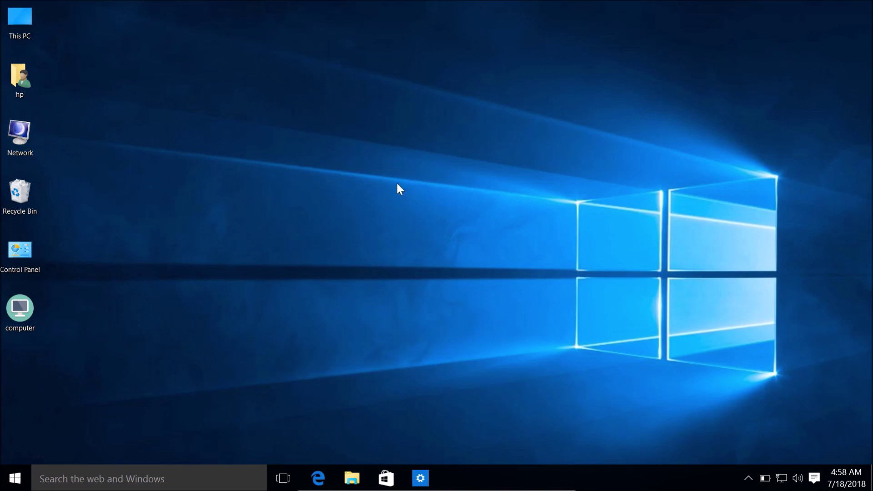
Drag the computer icon file beside Control Panel and confirm it is a 28.4 KB .ico file on the Desktop
drag(20, 312, 144, 267)
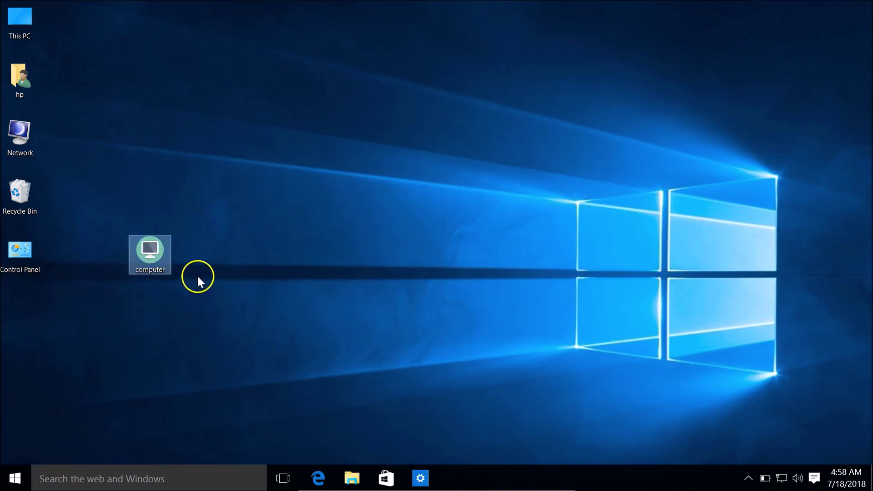
right_click(147, 242)
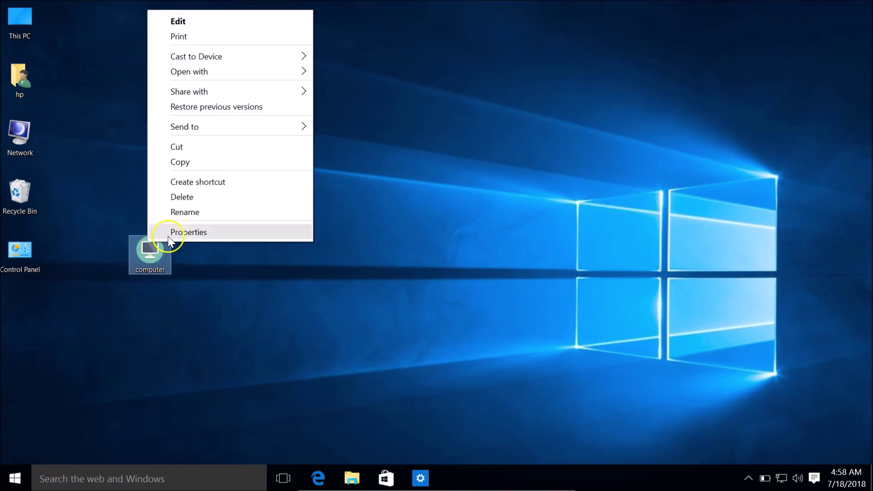
click(170, 233)
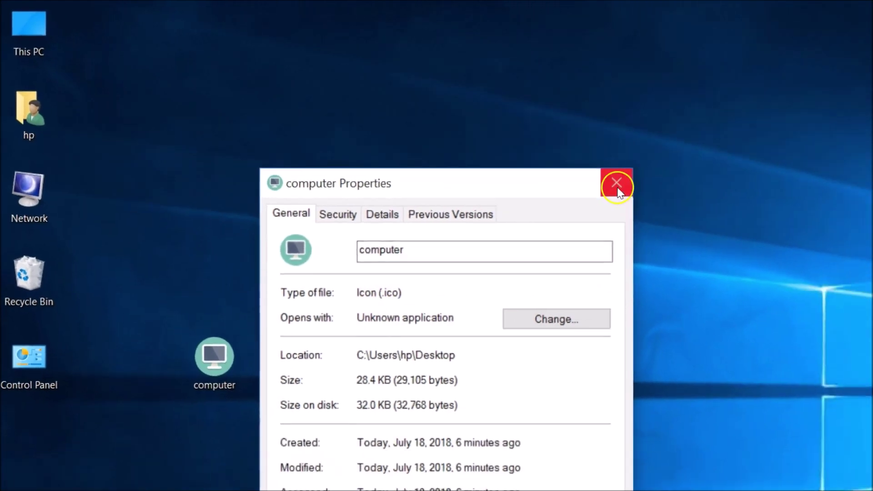
click(692, 205)
click(165, 246)
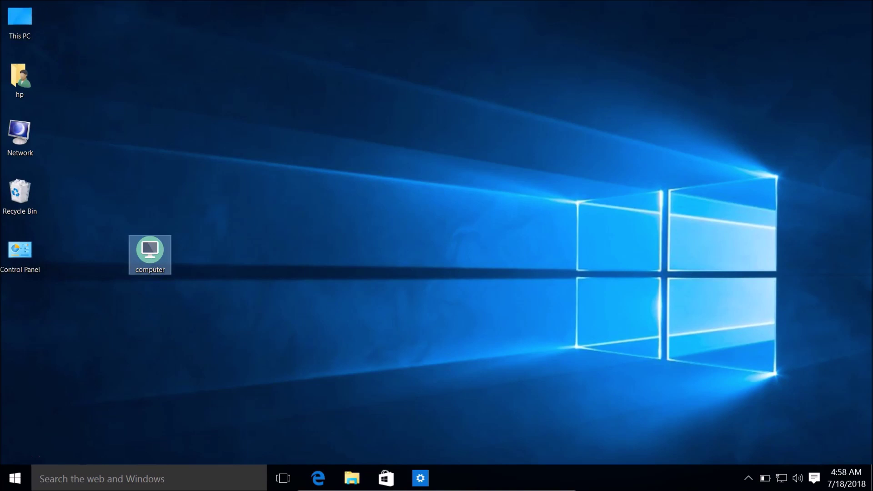
click(59, 22)
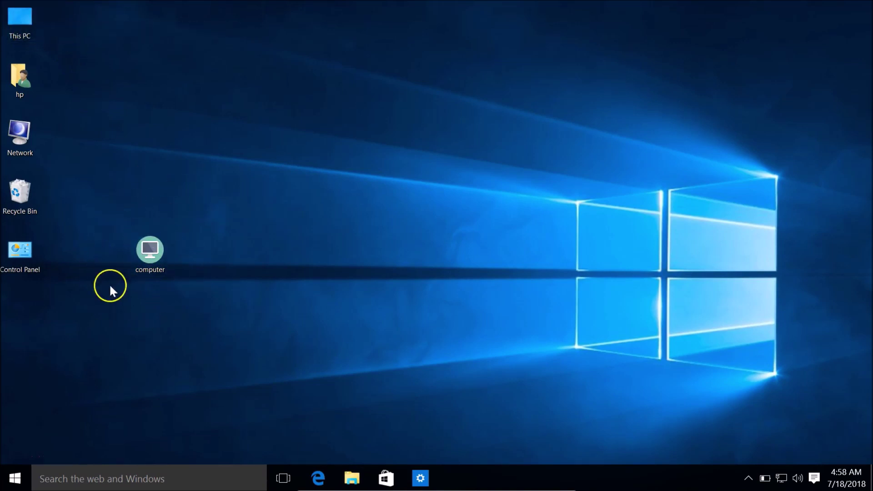
Return to Desktop icon settings via Personalize > Themes and open Change Icon for This PC
right_click(431, 125)
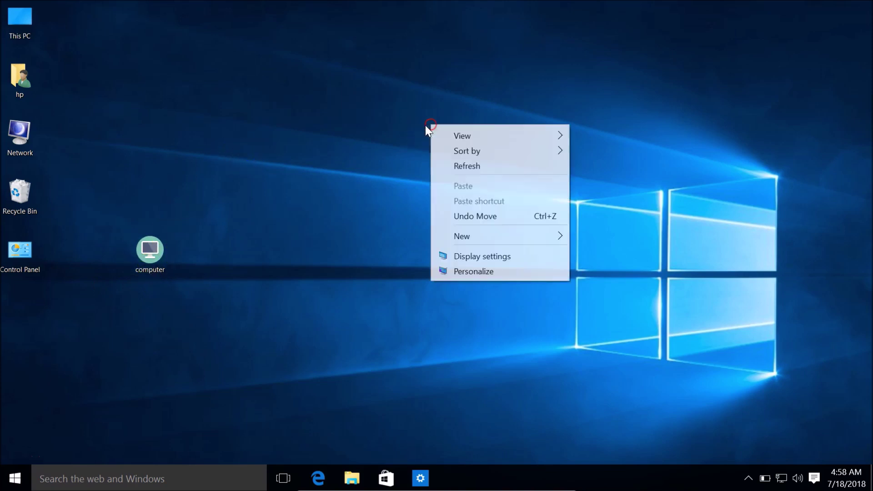
click(451, 266)
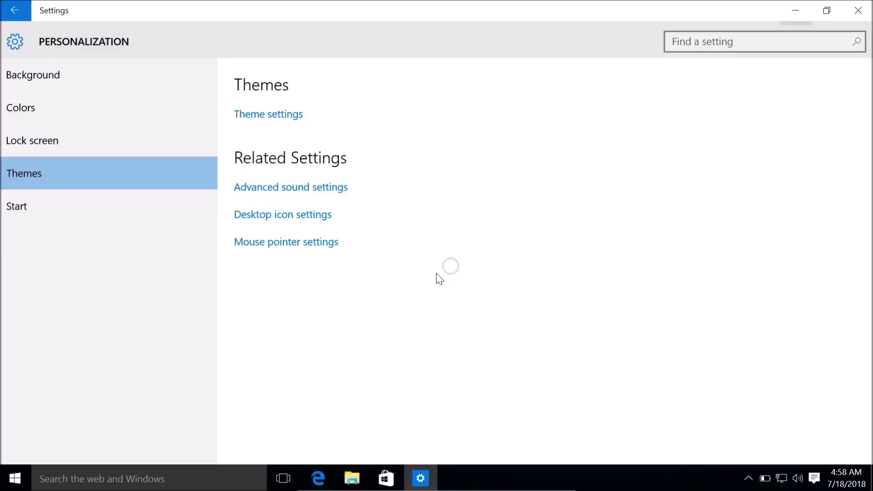
click(54, 168)
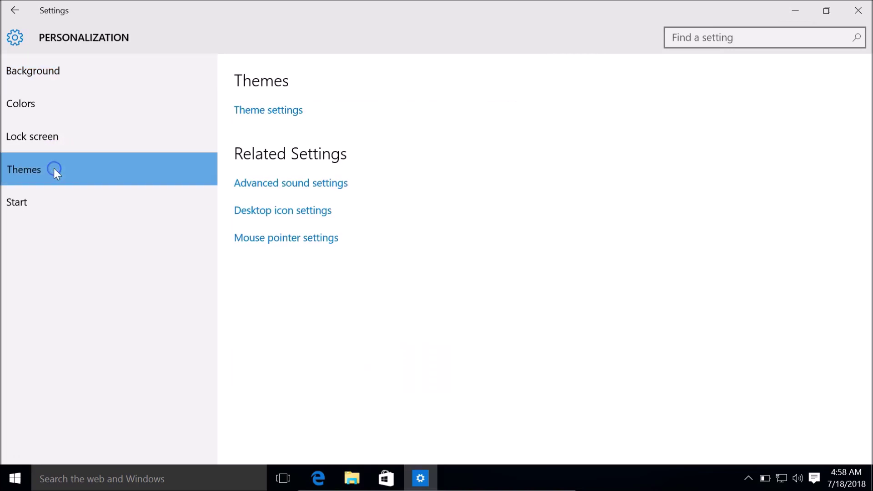
click(248, 220)
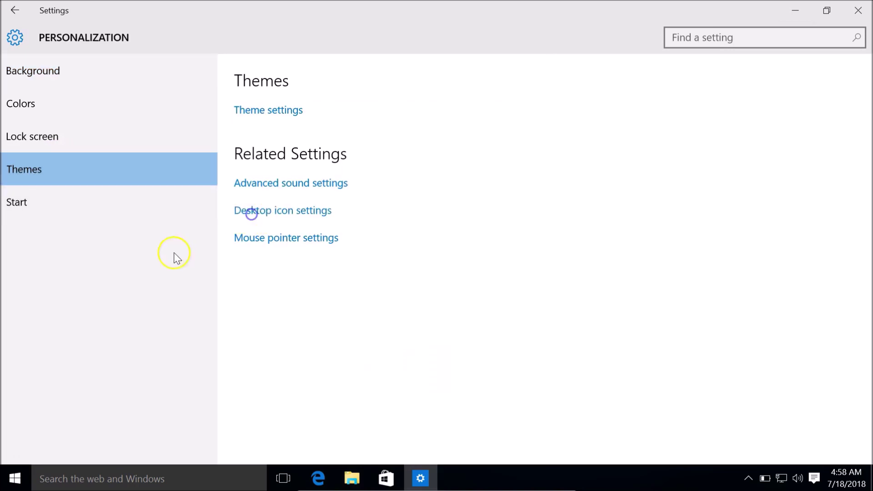
click(113, 194)
click(108, 200)
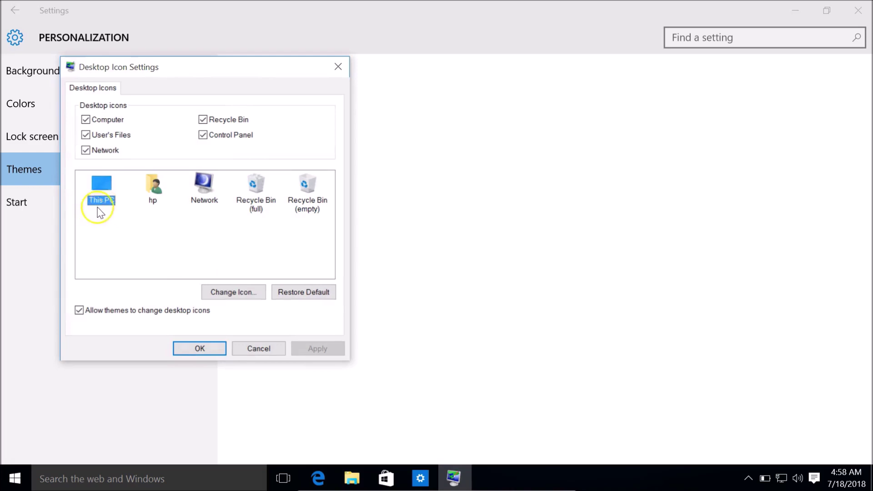
click(218, 297)
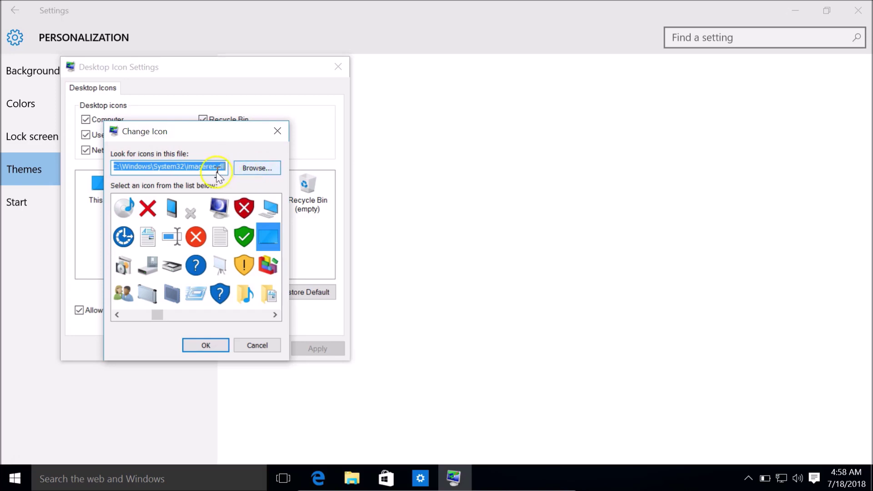
Browse to the Desktop and load the computer.ico file into the icon picker
click(253, 170)
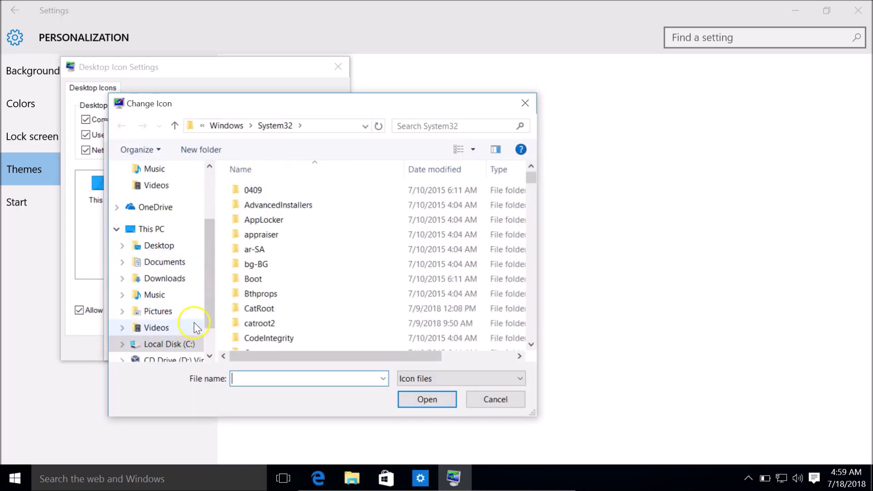
click(174, 246)
click(258, 223)
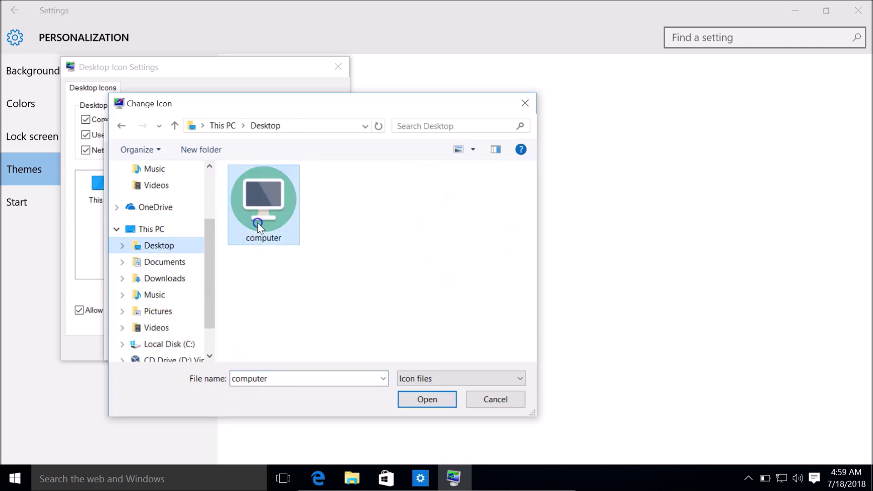
click(413, 400)
Set the computer.ico image for This PC, then apply and close Desktop Icon Settings
click(127, 218)
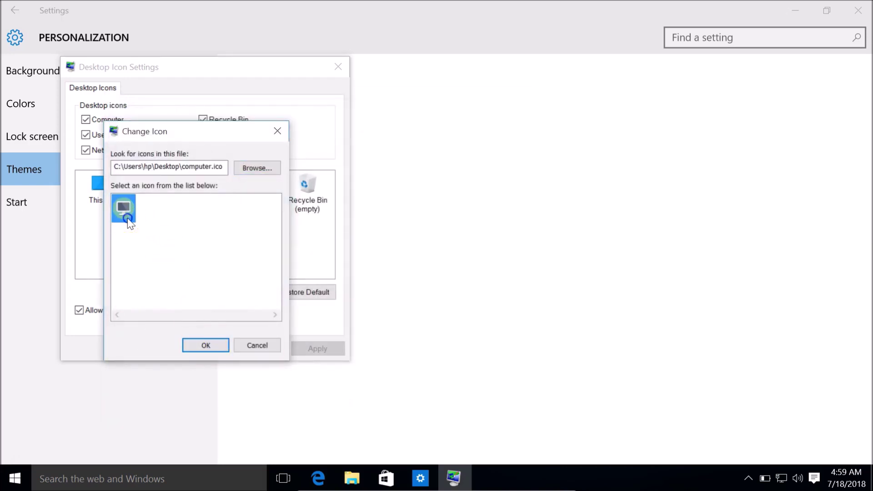
click(218, 349)
click(318, 352)
click(210, 350)
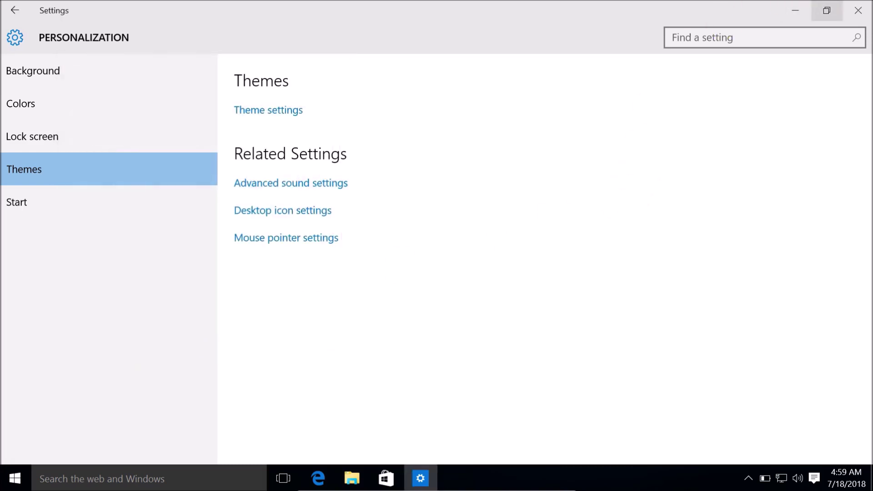
Close Settings and drag the computer.ico file back below Control Panel
click(859, 10)
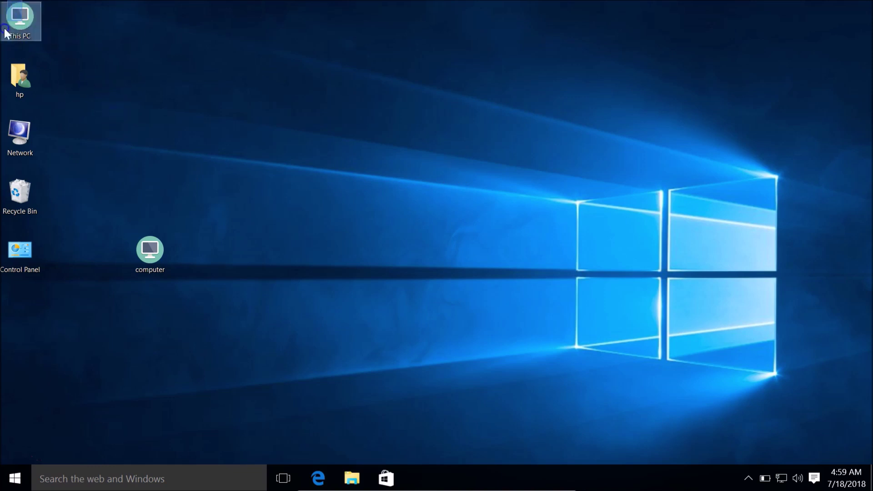
drag(145, 255, 52, 293)
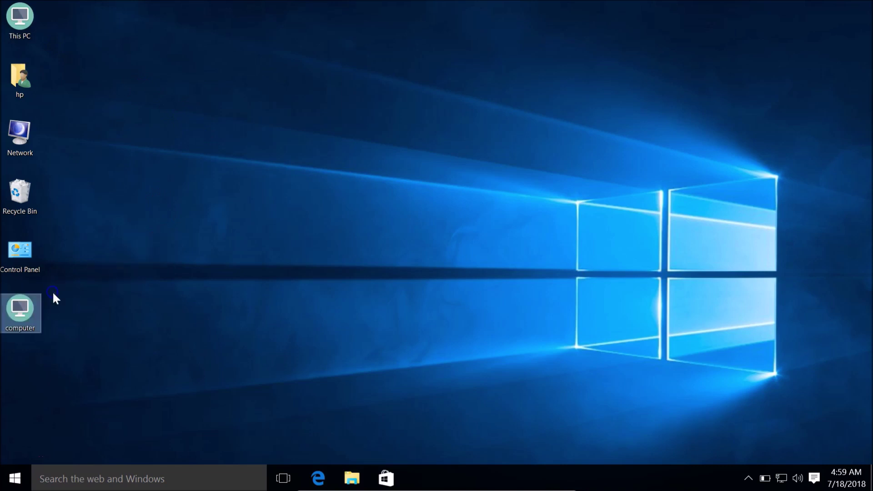
click(312, 200)
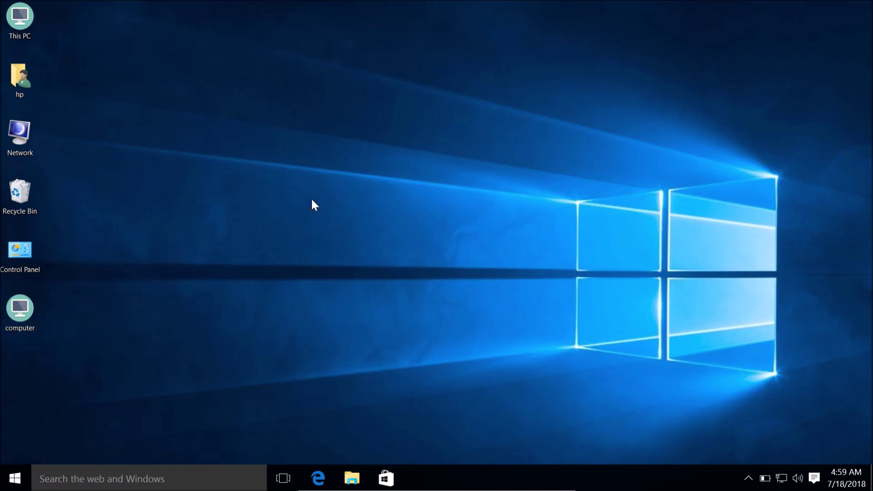